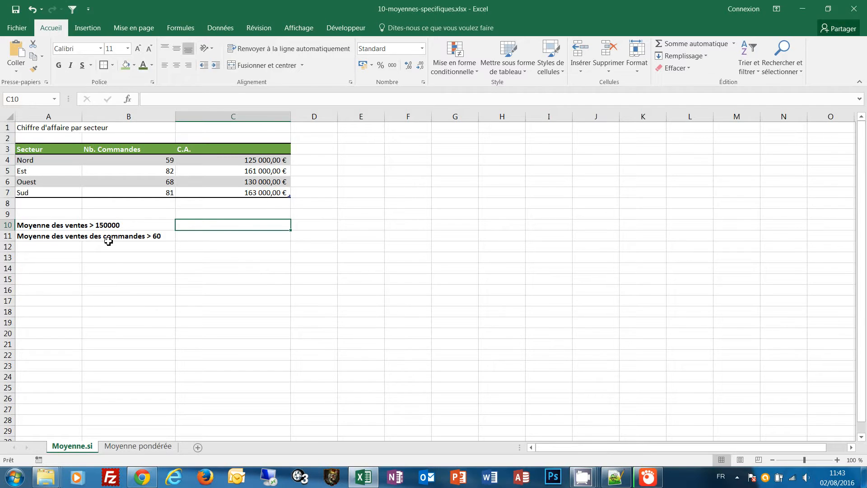
Step: In C10, enter a MOYENNE.SI formula averaging the C.A. column of Tableau1 with the criterion ">150000"
left_click(36, 226)
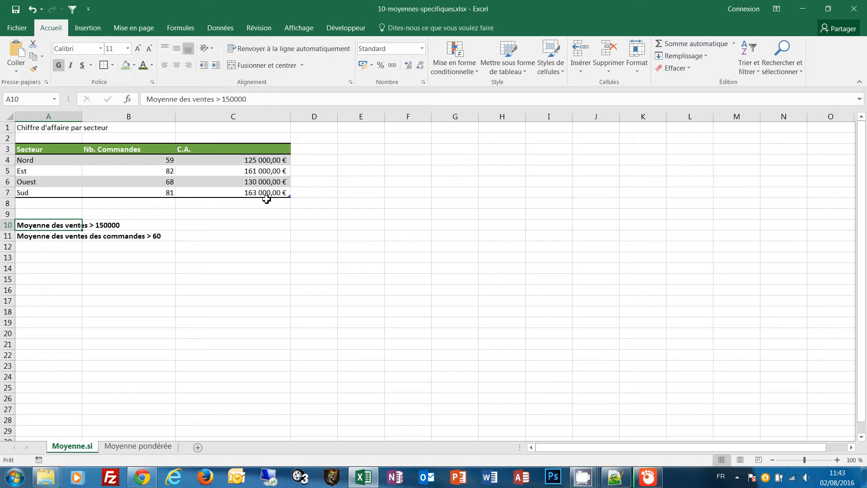
left_click(37, 238)
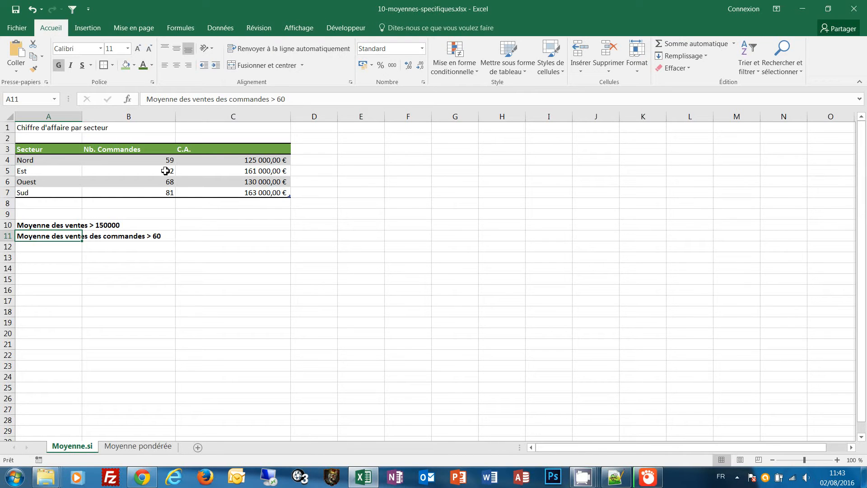
left_click(186, 225)
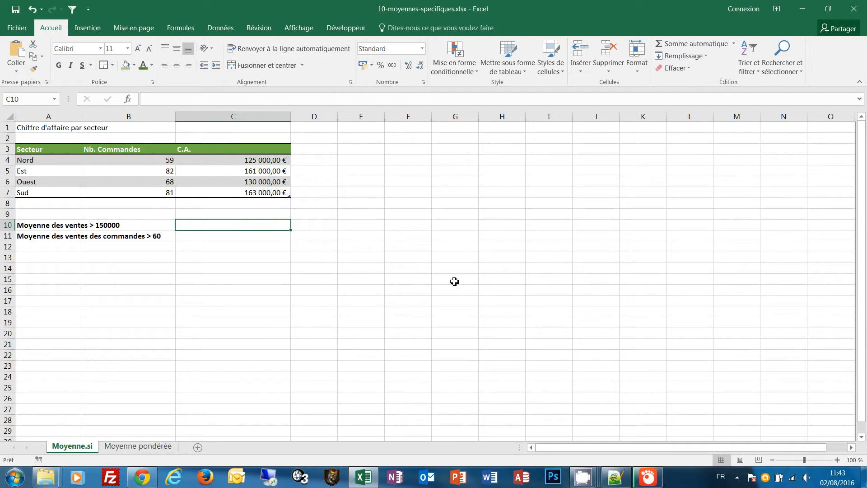
type("=")
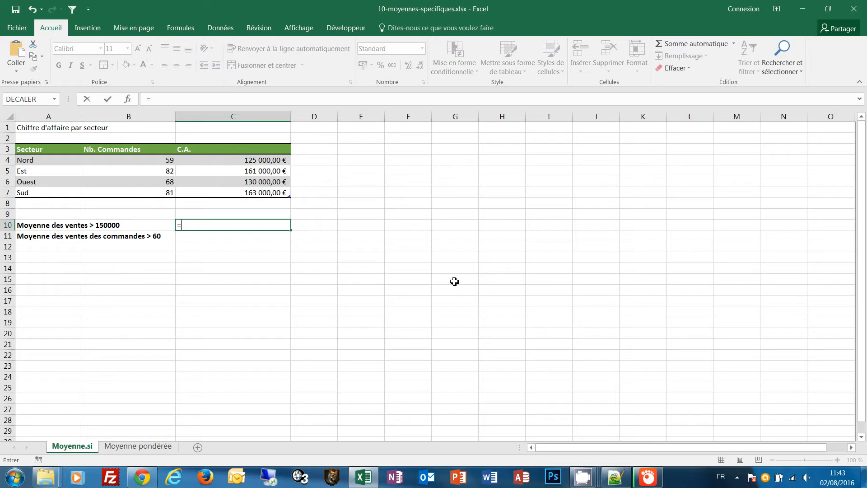
type("moye")
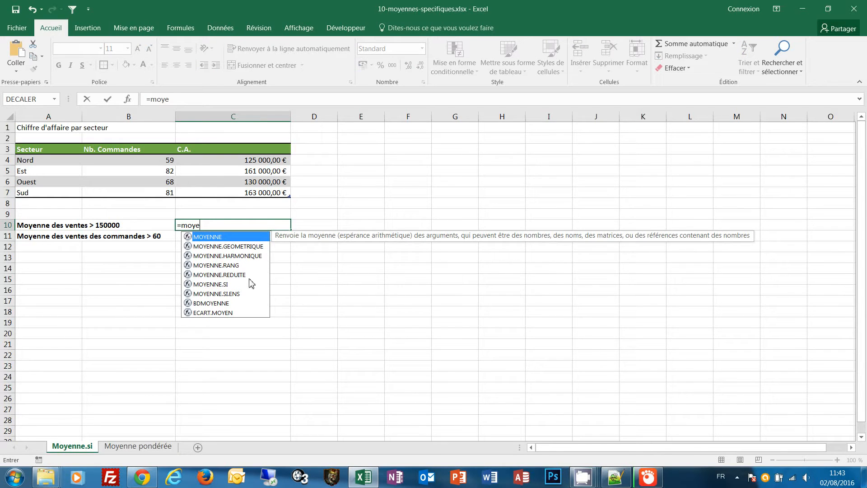
double_click(208, 285)
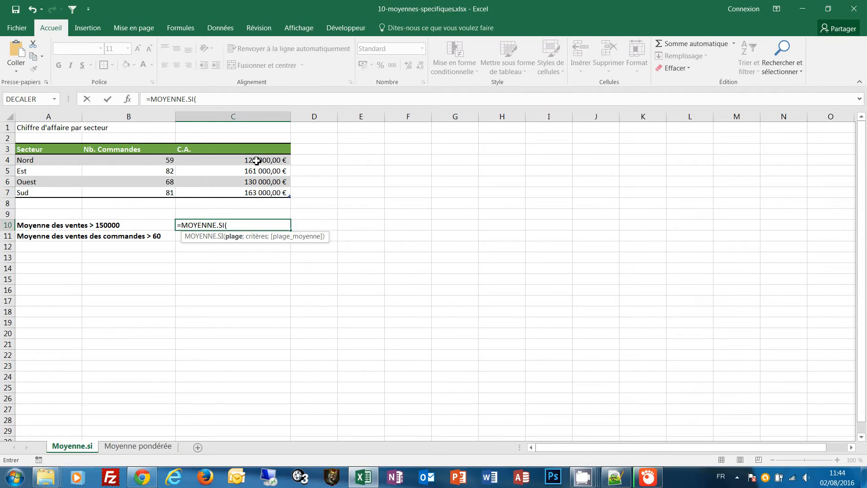
left_click_drag(257, 160, 256, 189)
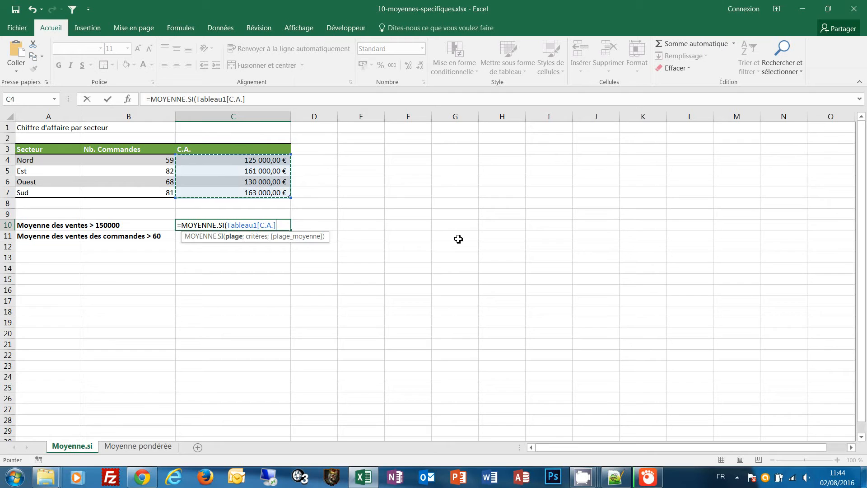
type(";")
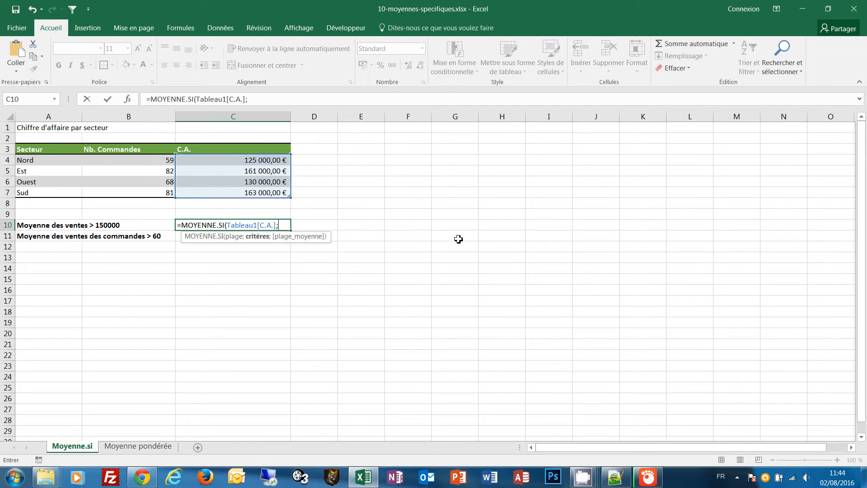
type("\">150000\"")
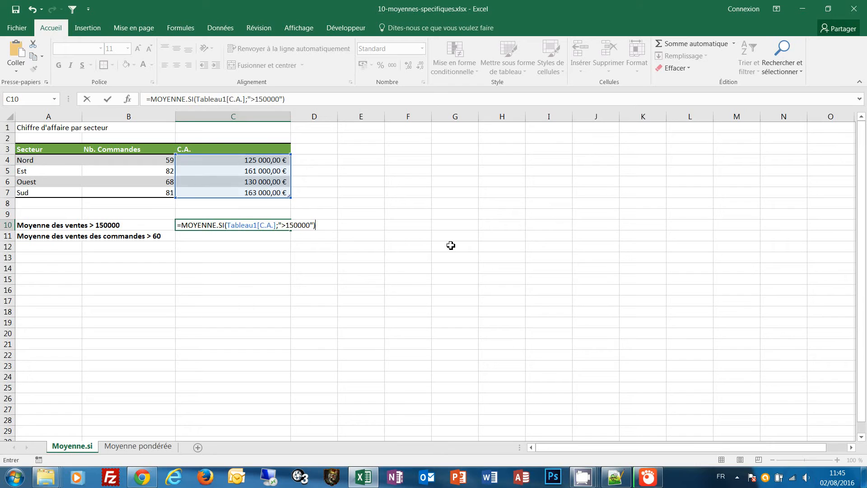
key("ctrl+Return")
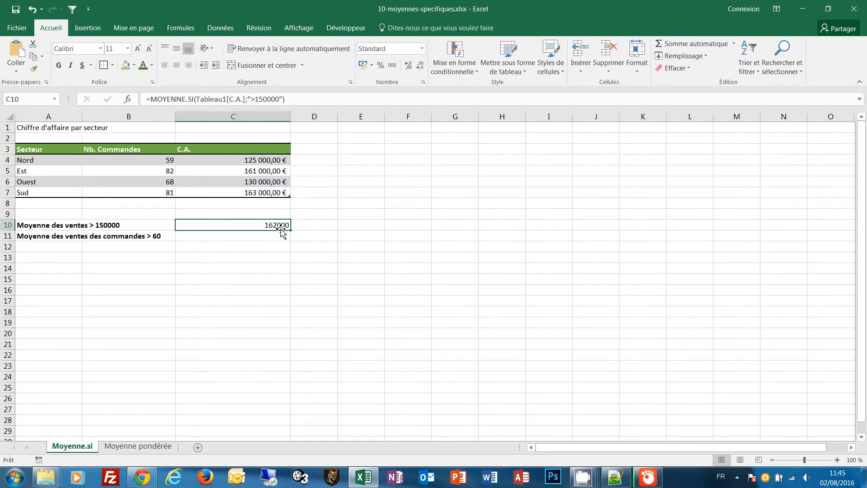
Step: Try 165 000 as the Ouest C.A. in C6, check the average in C10, and undo the change
left_click(249, 182)
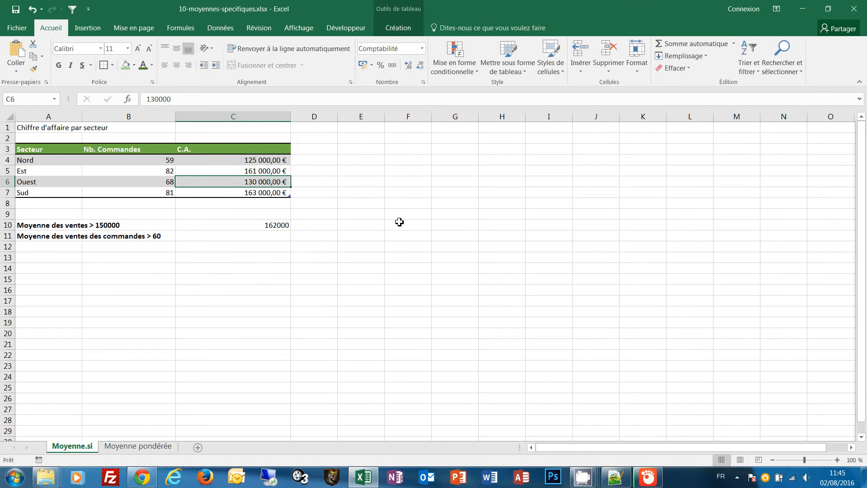
type("1")
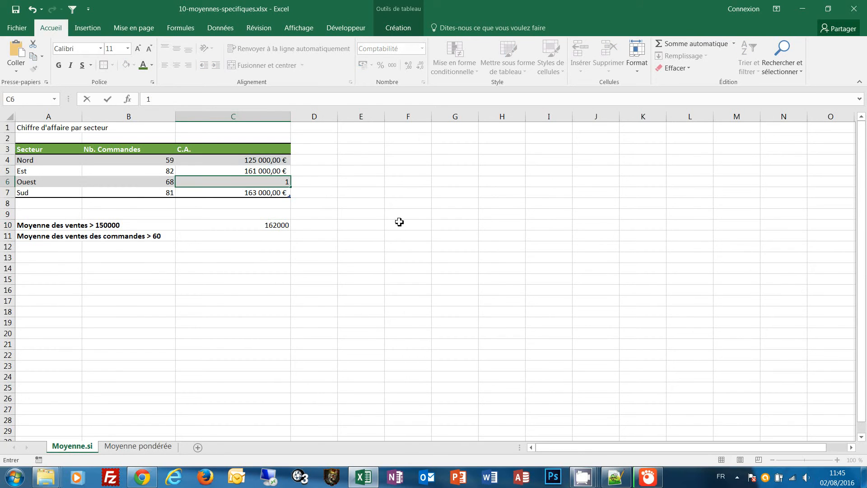
type("65 000")
key("Return")
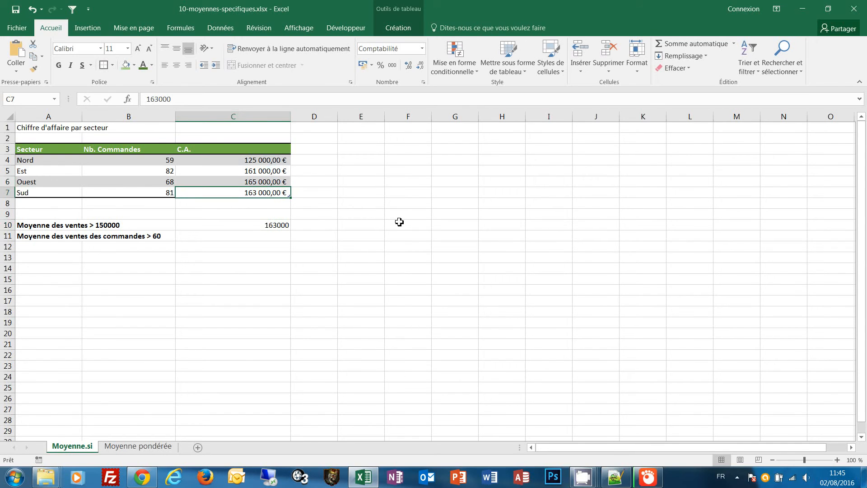
left_click(274, 225)
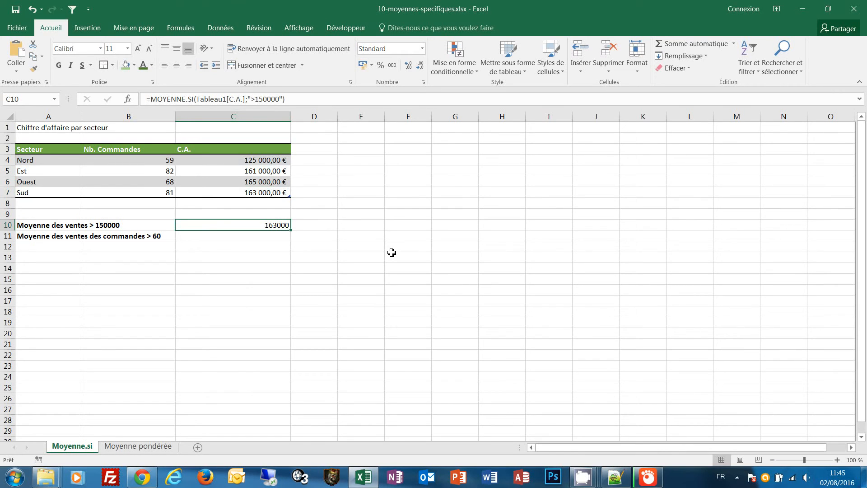
key("ctrl+z")
Step: In C11, enter a MOYENNE.SI formula averaging Tableau1's C.A. column where Nb. Commandes meets the criterion ">60"
left_click(225, 236)
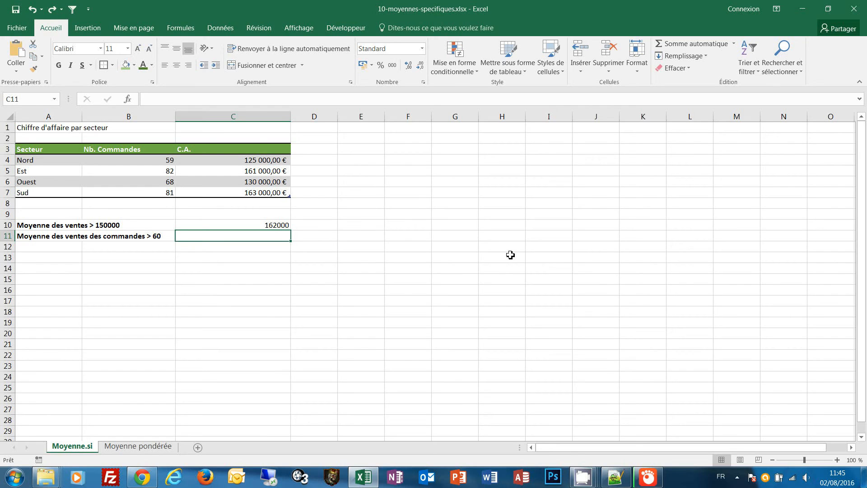
type("=")
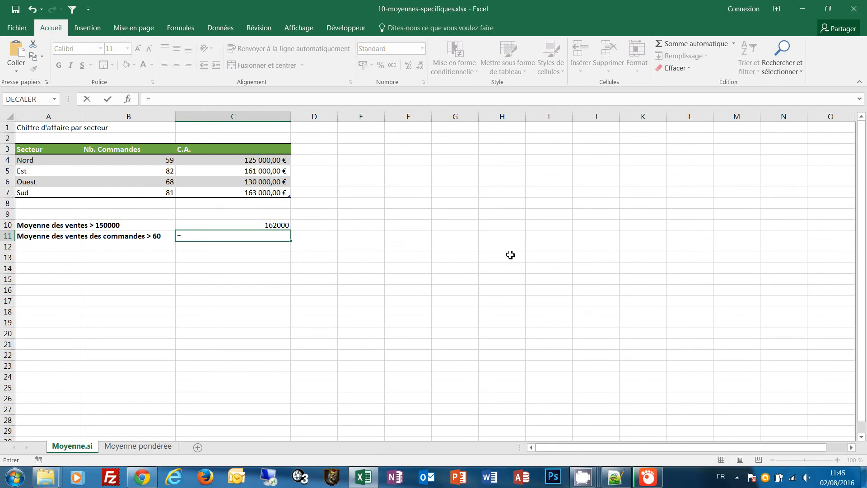
type("moyenne")
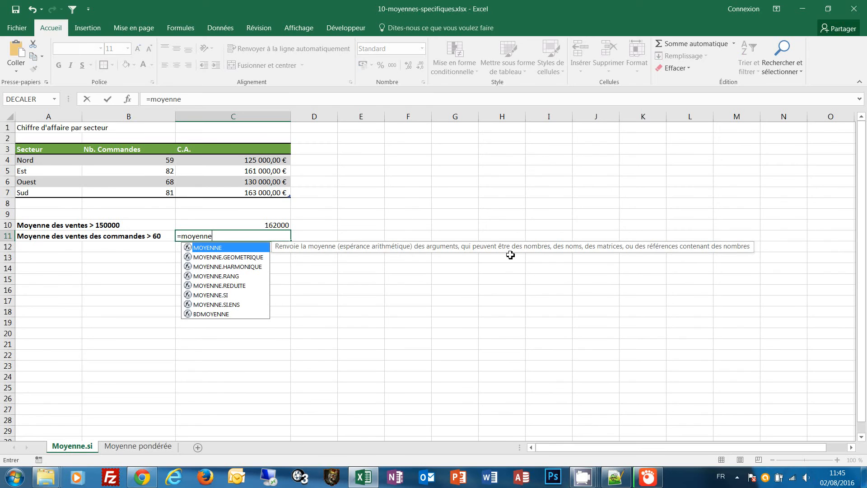
type(".si")
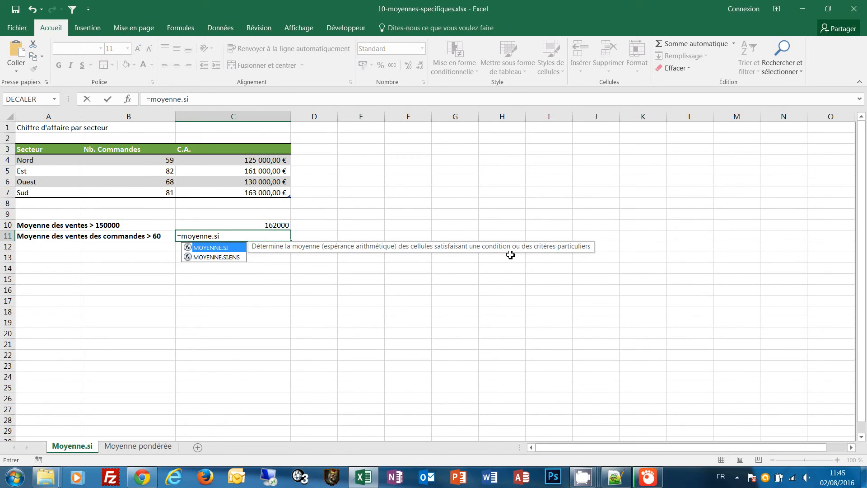
type("(")
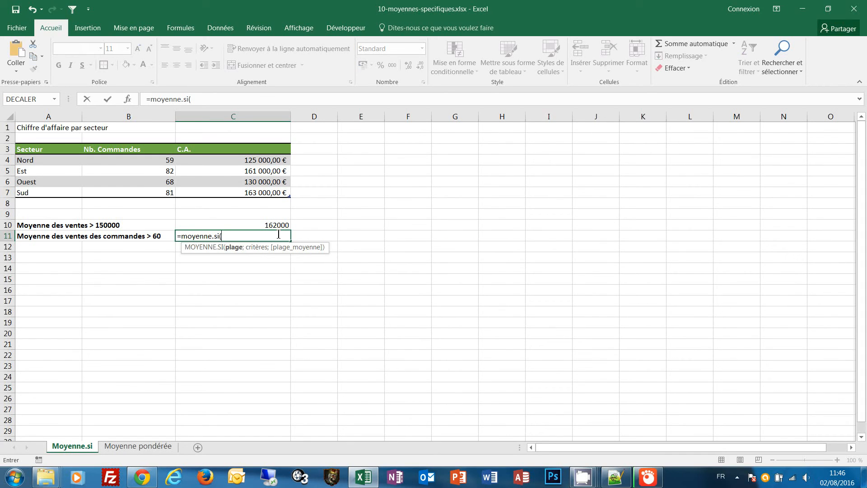
left_click_drag(146, 160, 151, 191)
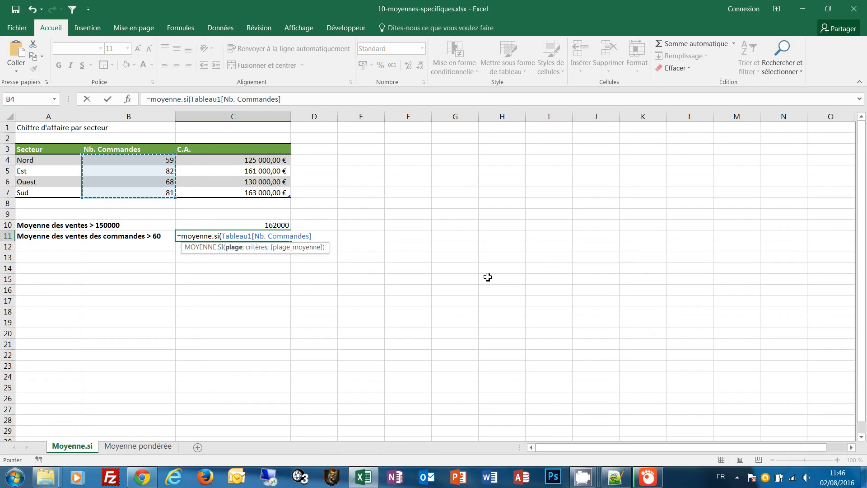
type(";")
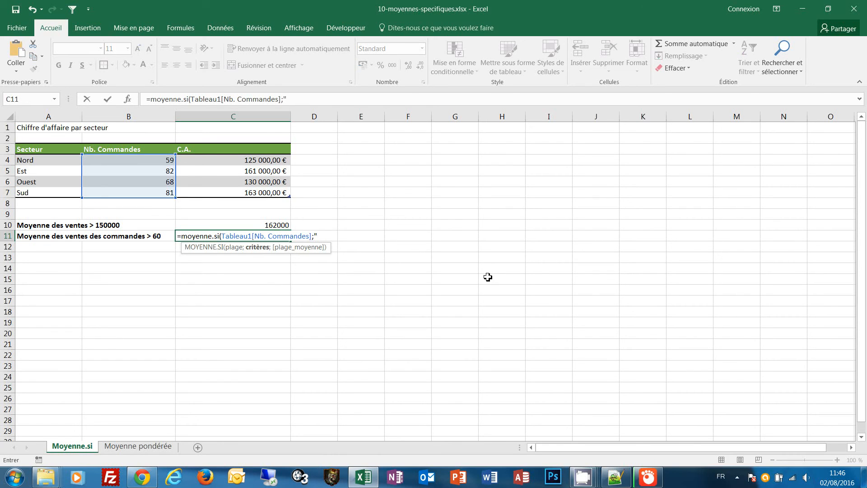
type(">60\";")
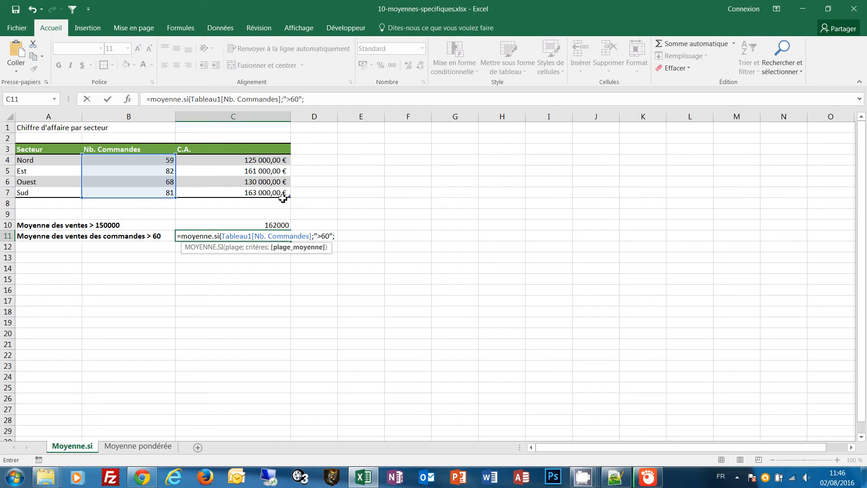
left_click_drag(244, 162, 252, 191)
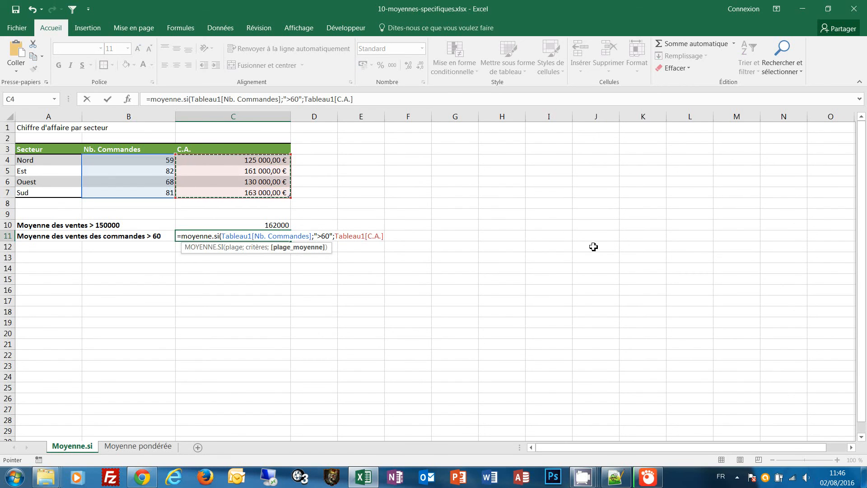
type(")")
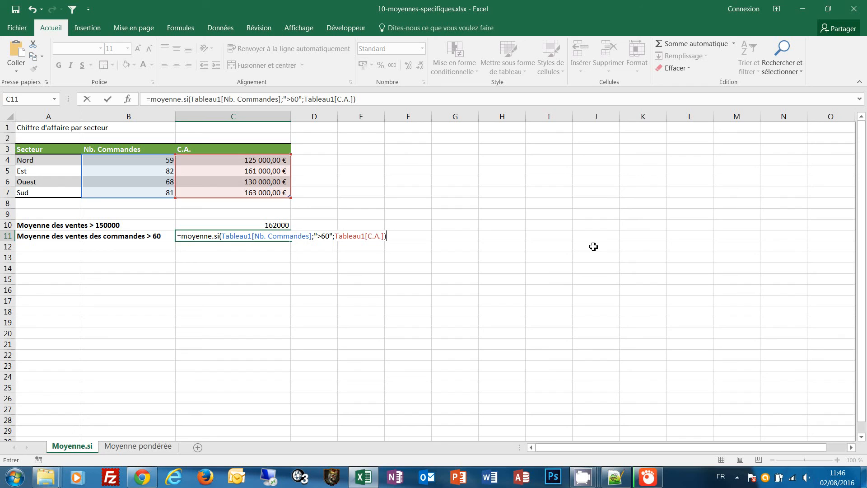
key("ctrl+Return")
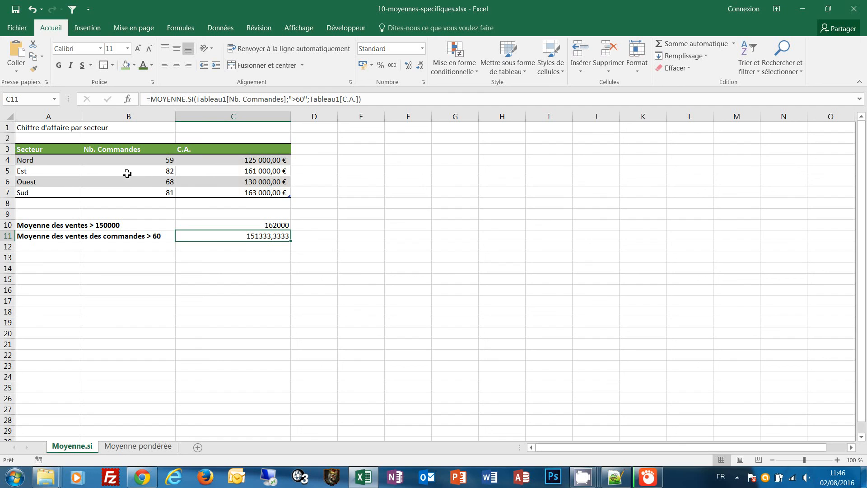
Step: Check the average of C5:C7 against C11, and apply the euro accounting format to C10:C11
left_click_drag(239, 171, 240, 194)
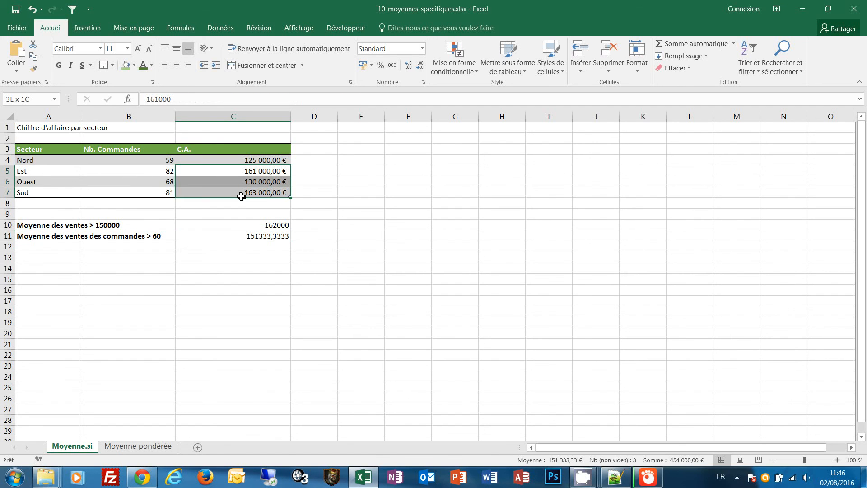
left_click(270, 238)
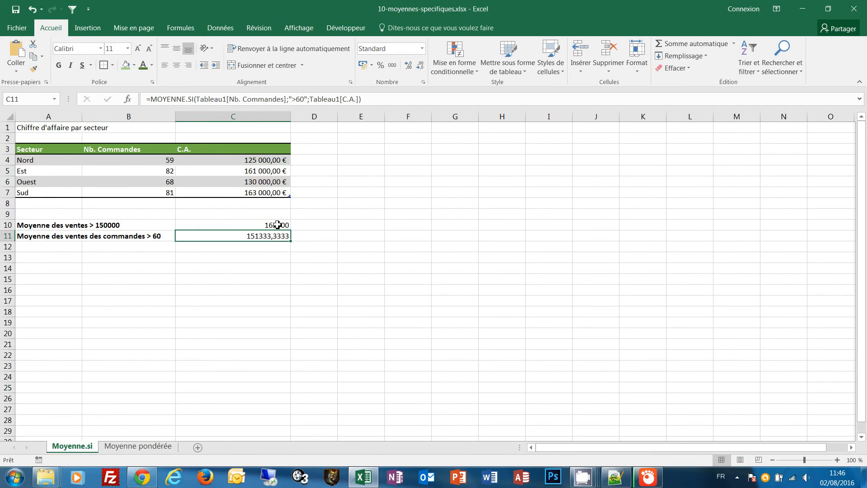
left_click_drag(277, 224, 280, 235)
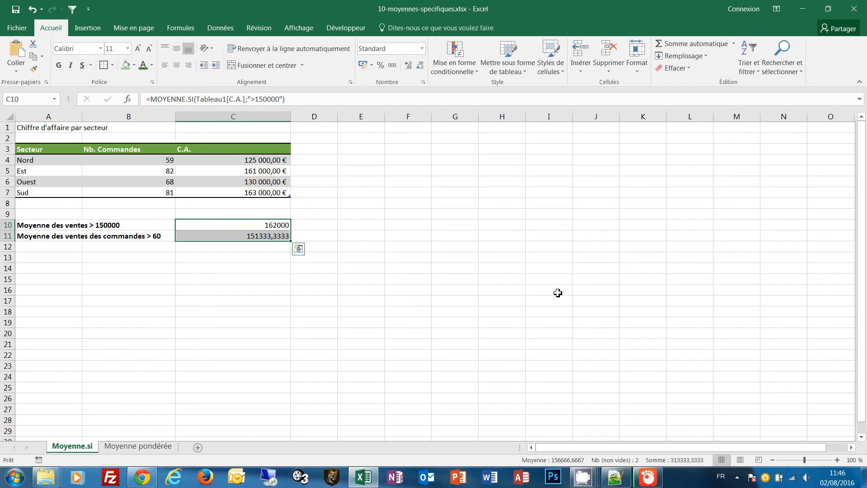
left_click(362, 65)
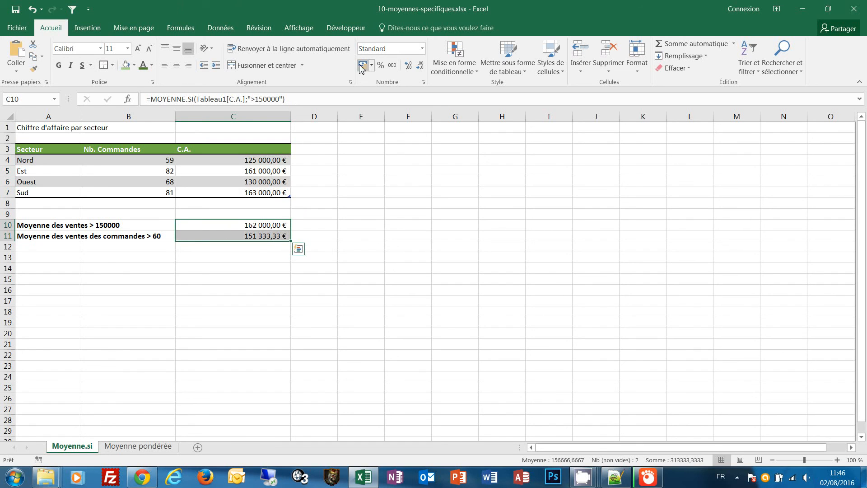